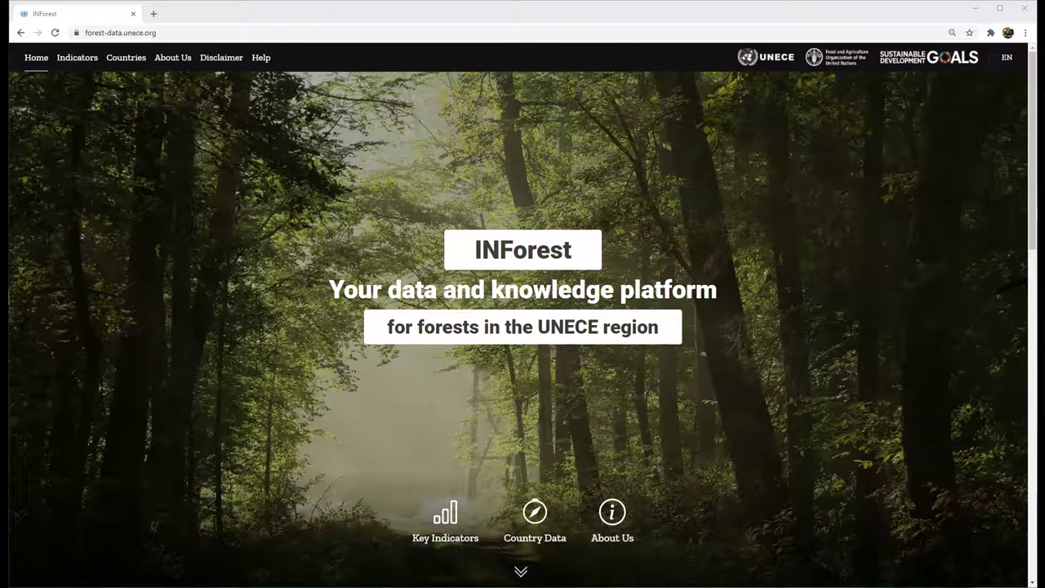
Scroll past the home banner to the animated forest-cover map and introductory text.
left_click(520, 575)
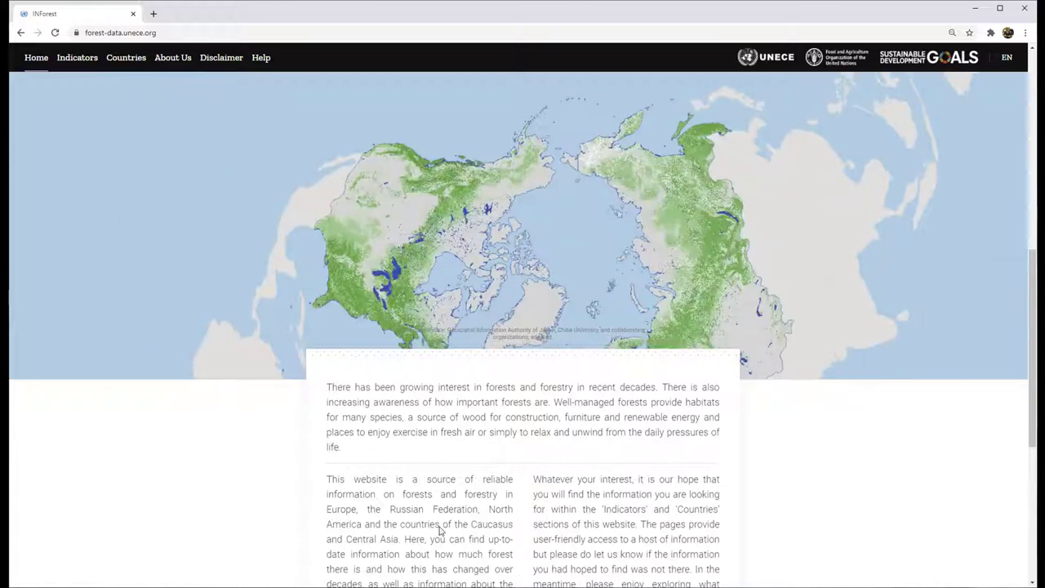
From the Indicators overview, open the Wood removals card under Wood/Carbon.
left_click(76, 59)
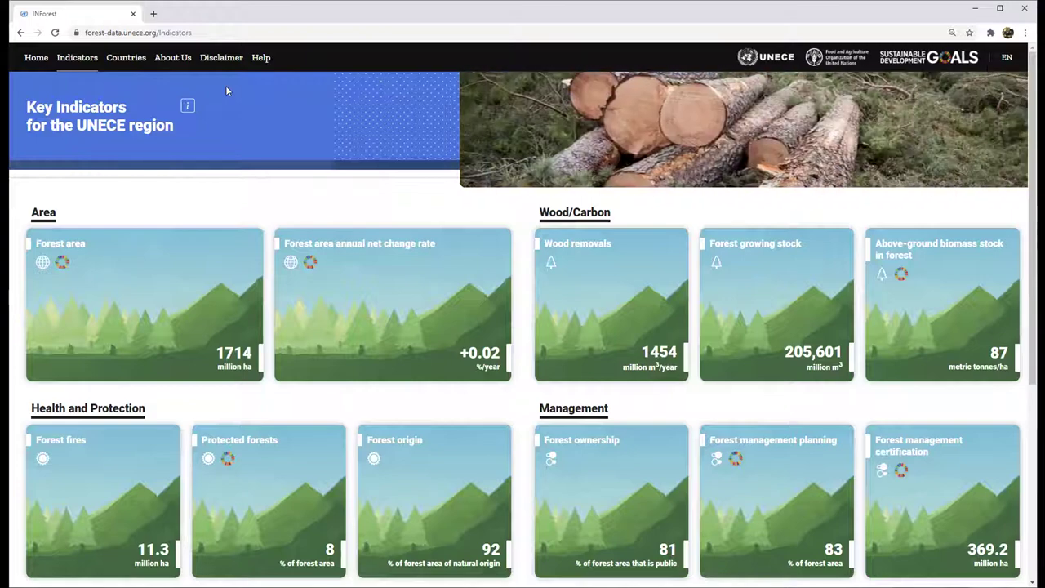
left_click(605, 286)
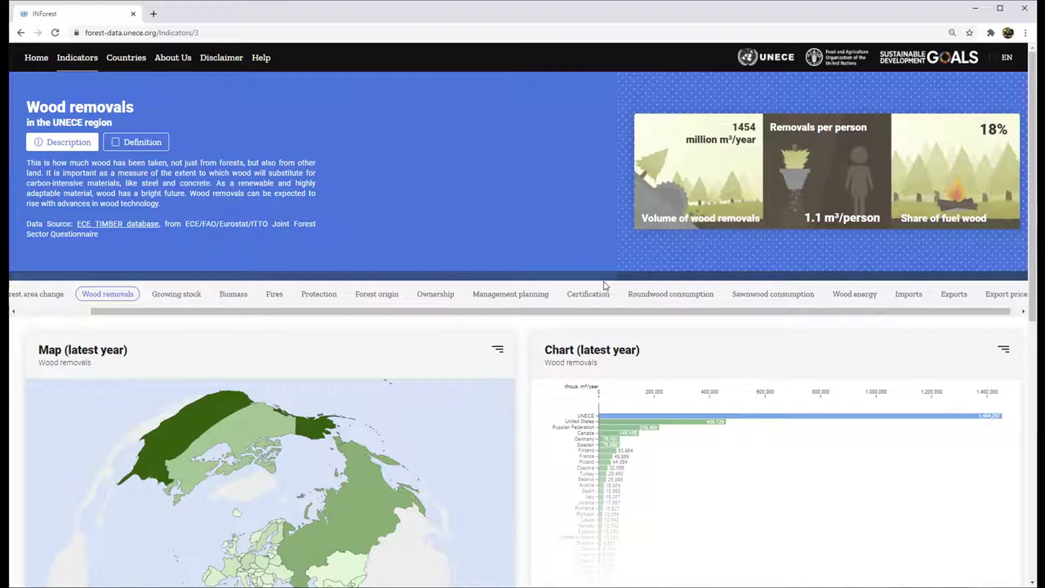
Recolour the wood removals map by share of wood fuel and chart removals per person.
scroll(605, 285, "down", 3)
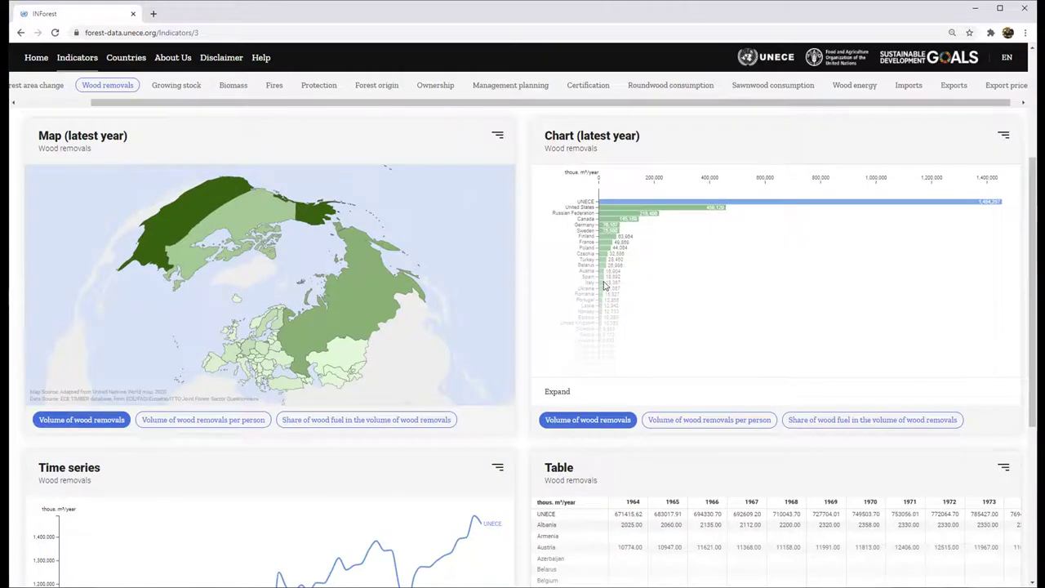
left_click(204, 421)
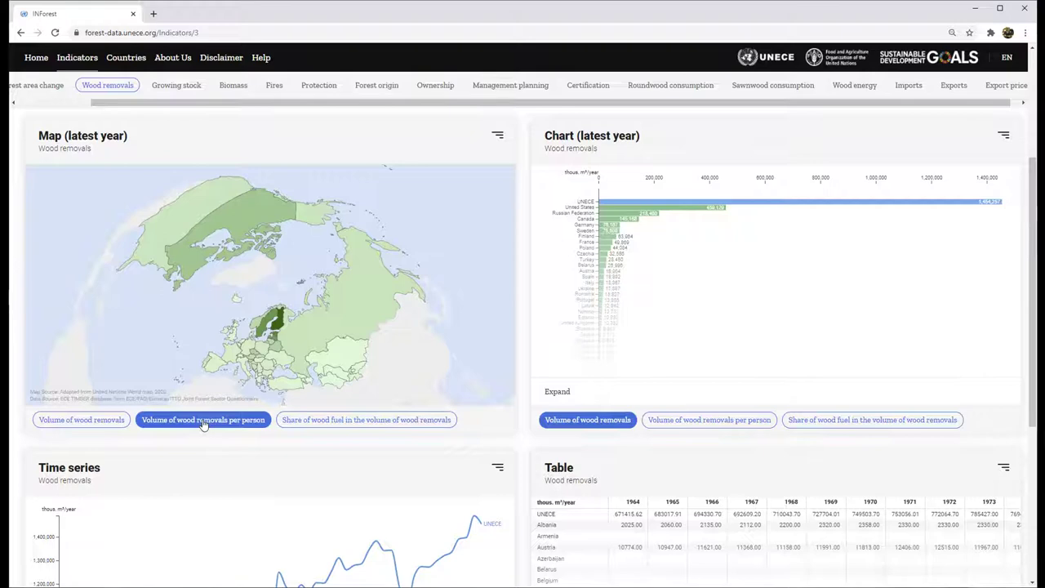
left_click(366, 422)
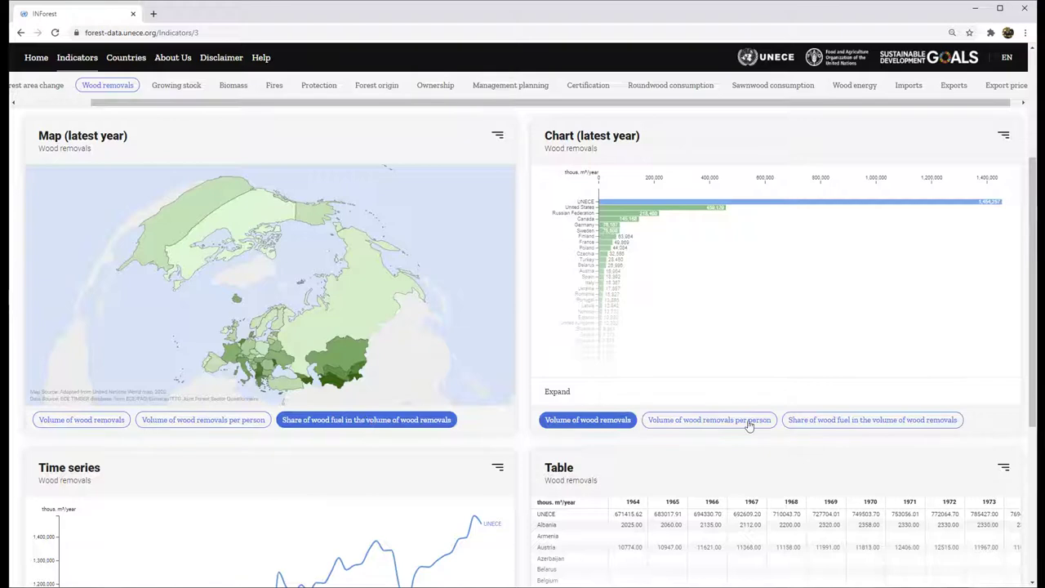
left_click(749, 423)
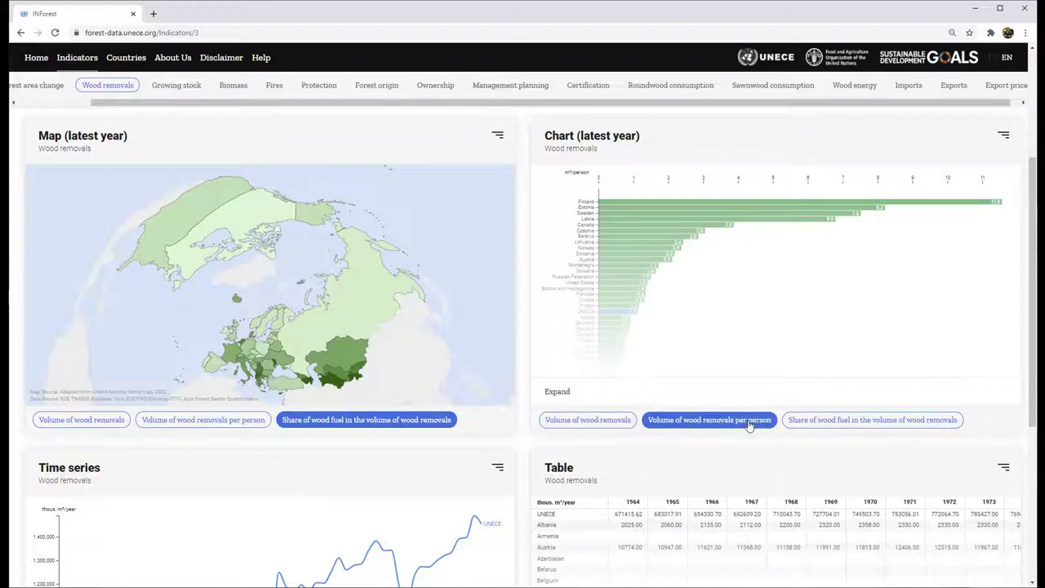
scroll(749, 423, "down", 4)
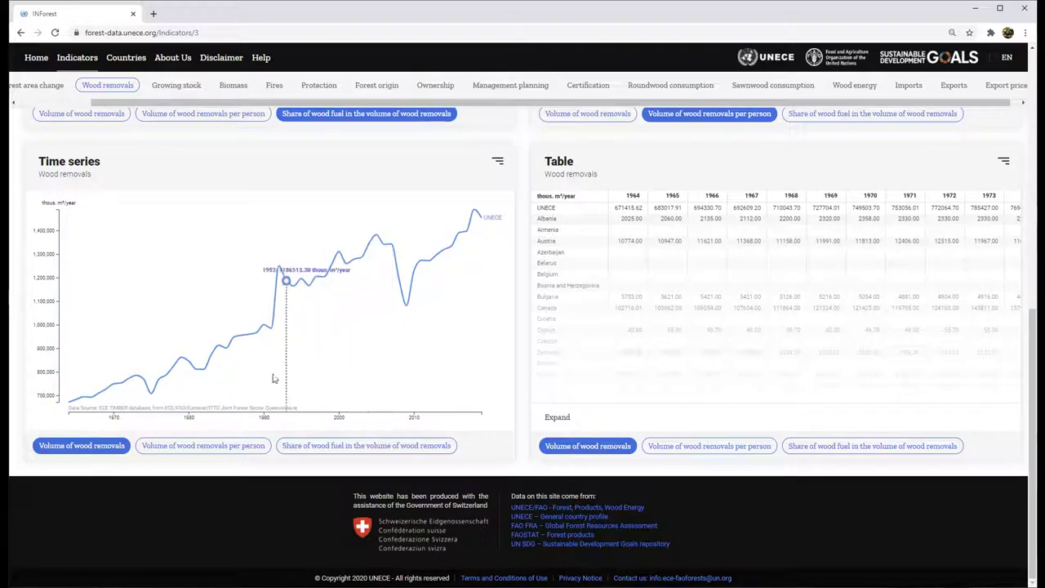
Toggle the time series axis scale, then expand the country table of yearly removals from 1964.
left_click(46, 377)
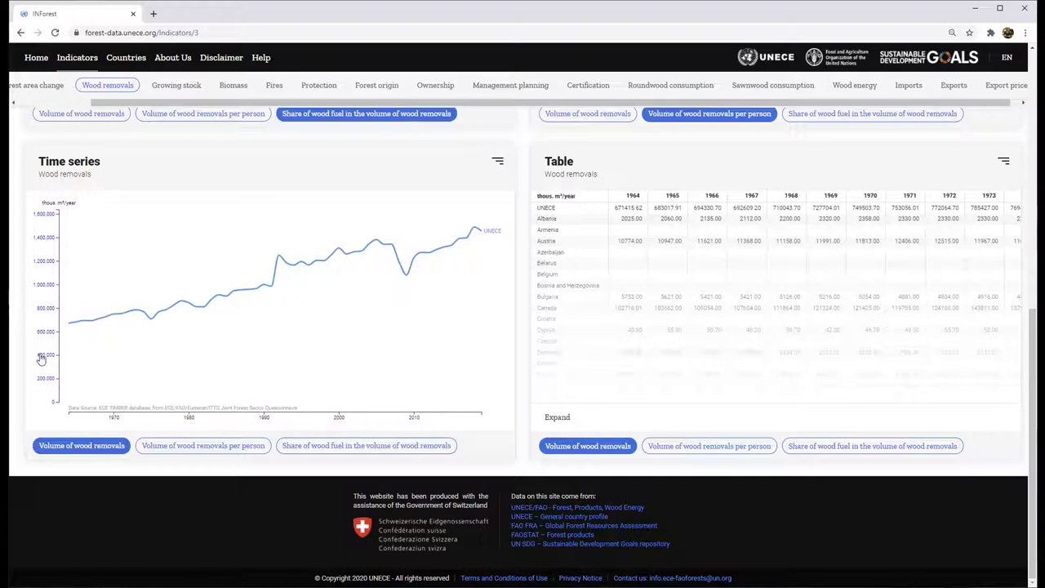
left_click(40, 358)
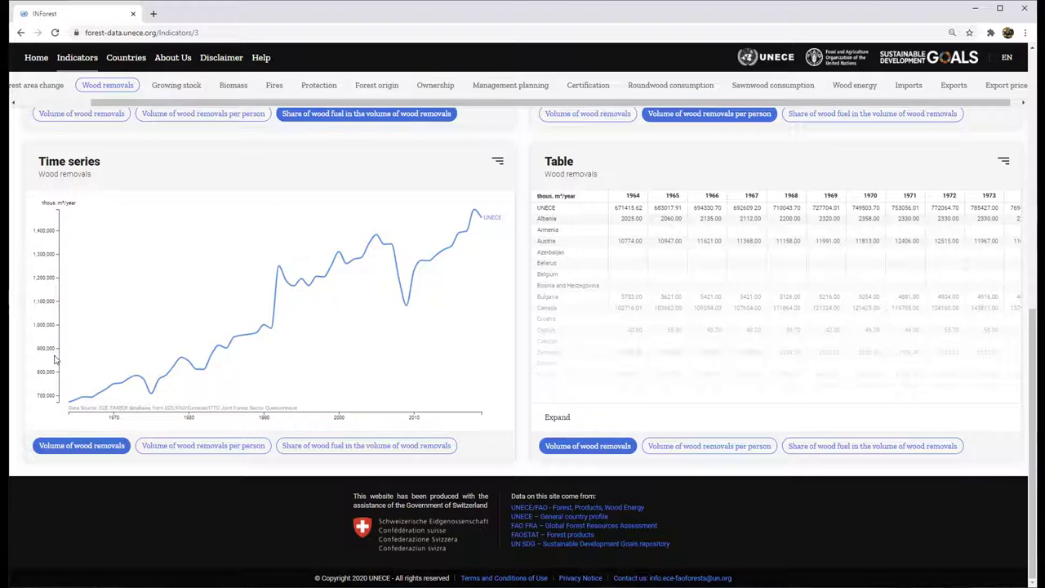
mouse_move(64, 361)
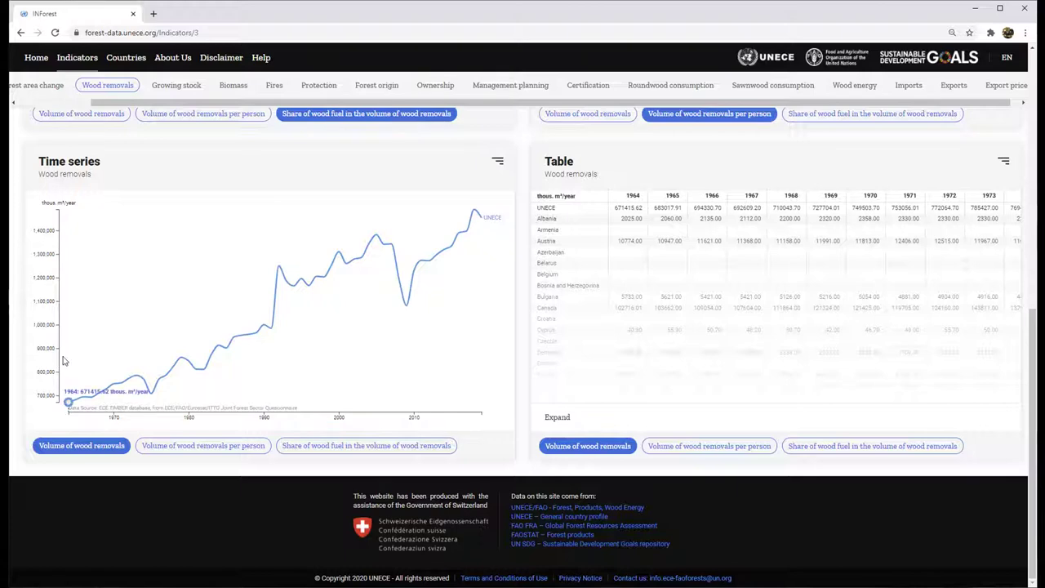
left_click(566, 419)
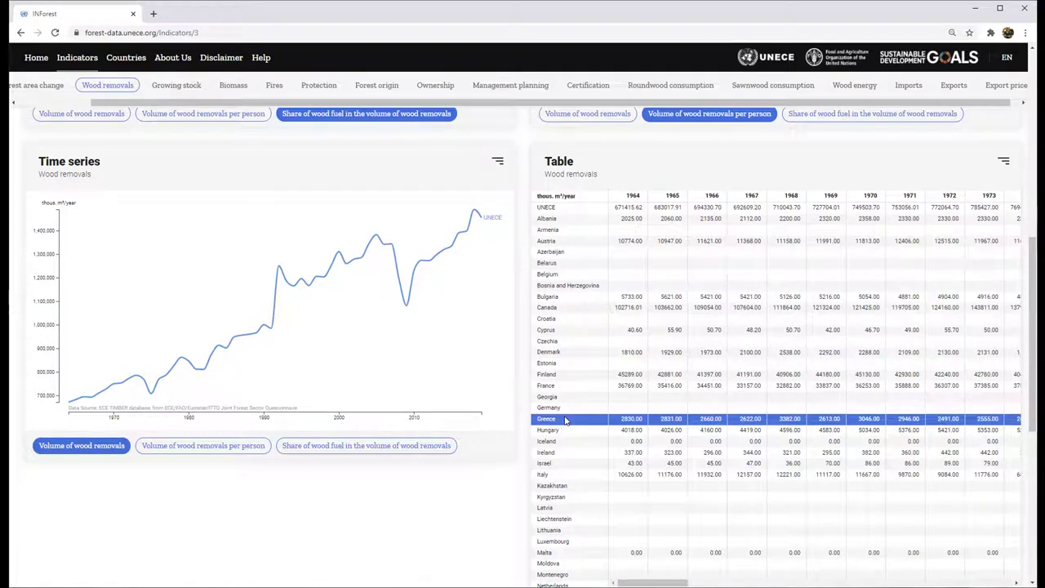
left_click(984, 198)
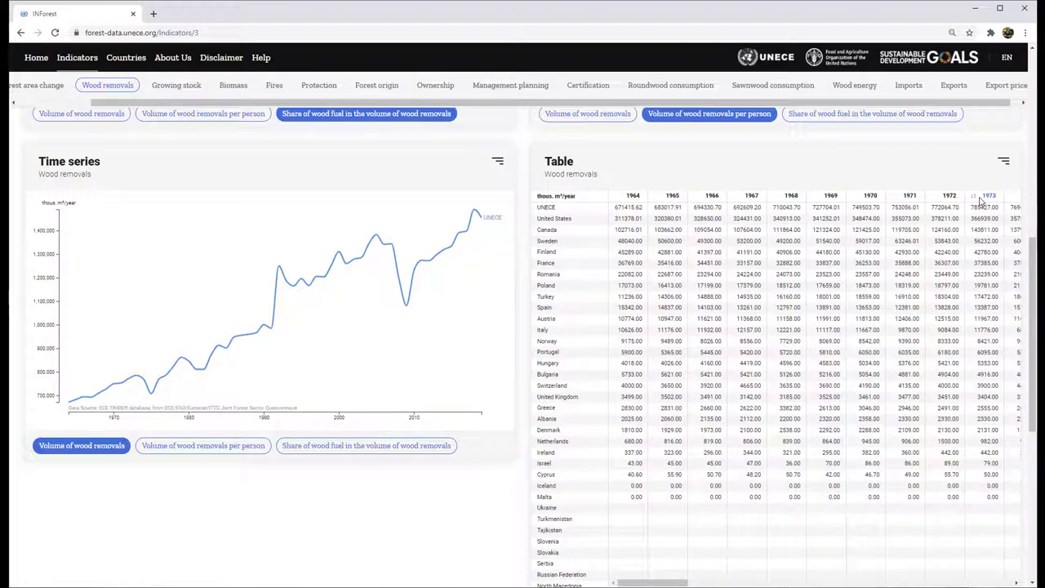
left_click(562, 197)
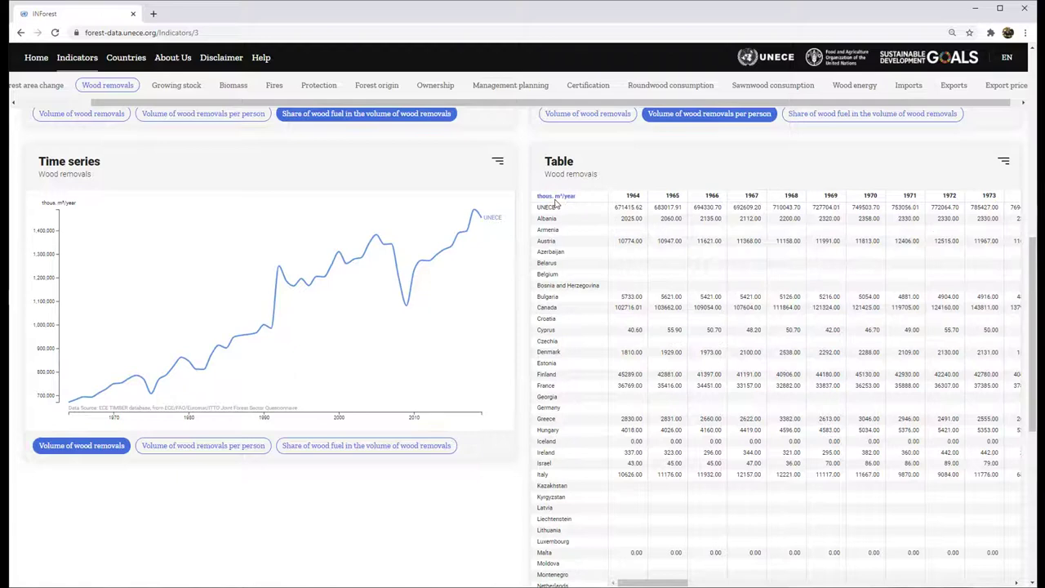
left_click(498, 164)
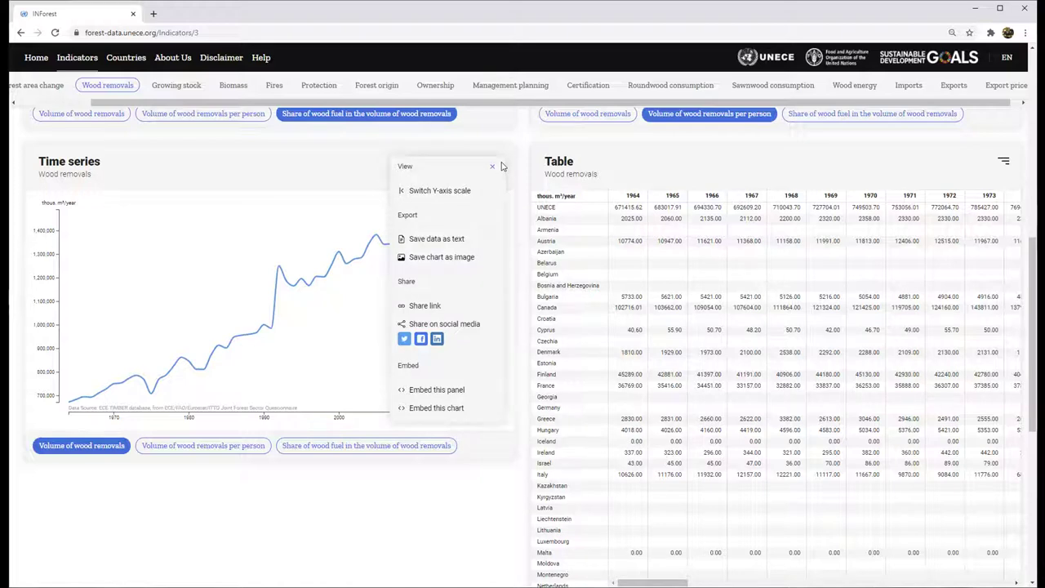
left_click(493, 168)
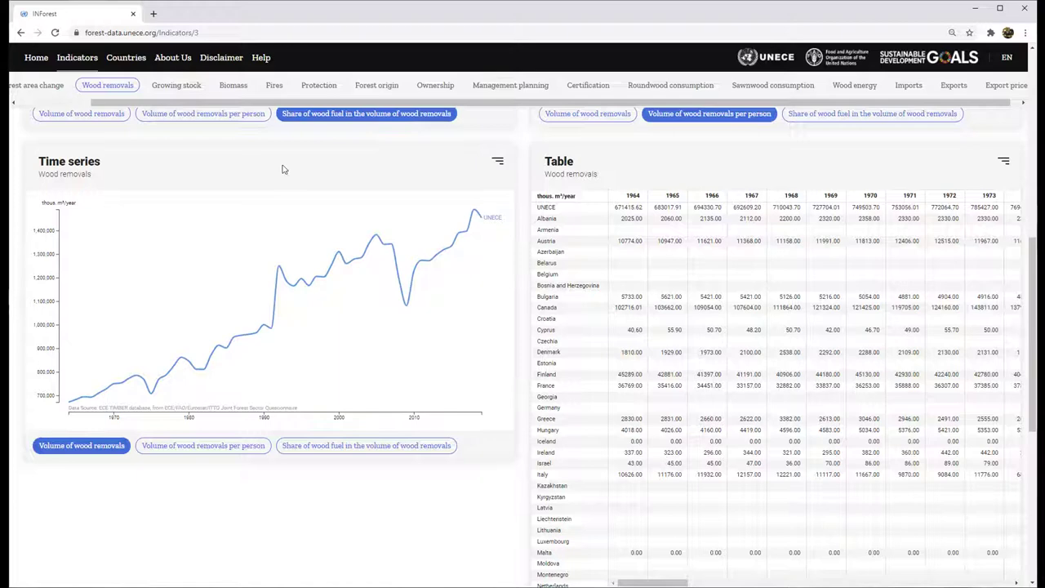
Search the Countries page for 'swi' to reach Switzerland's country page.
left_click(135, 62)
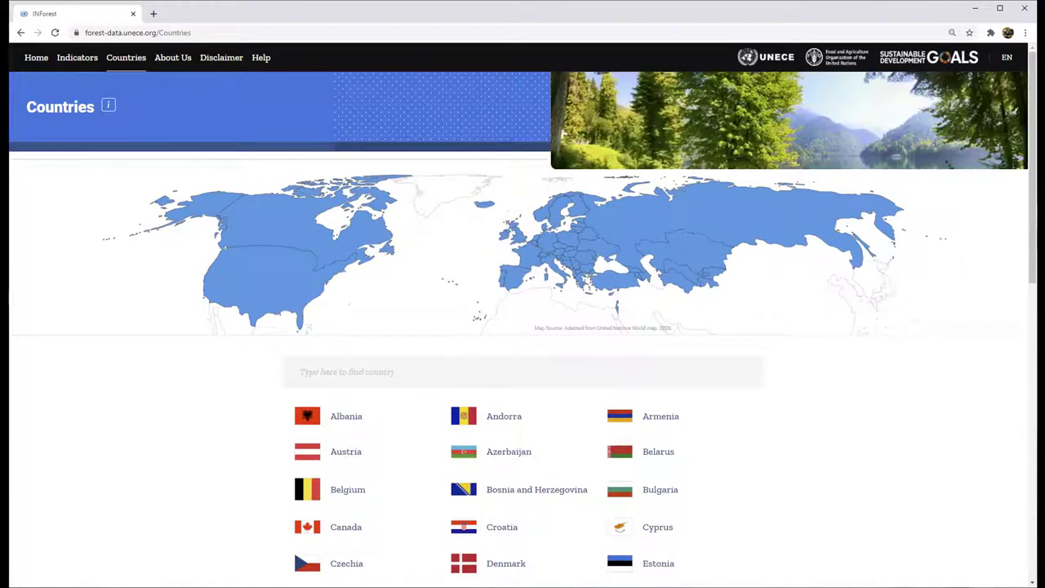
left_click(523, 372)
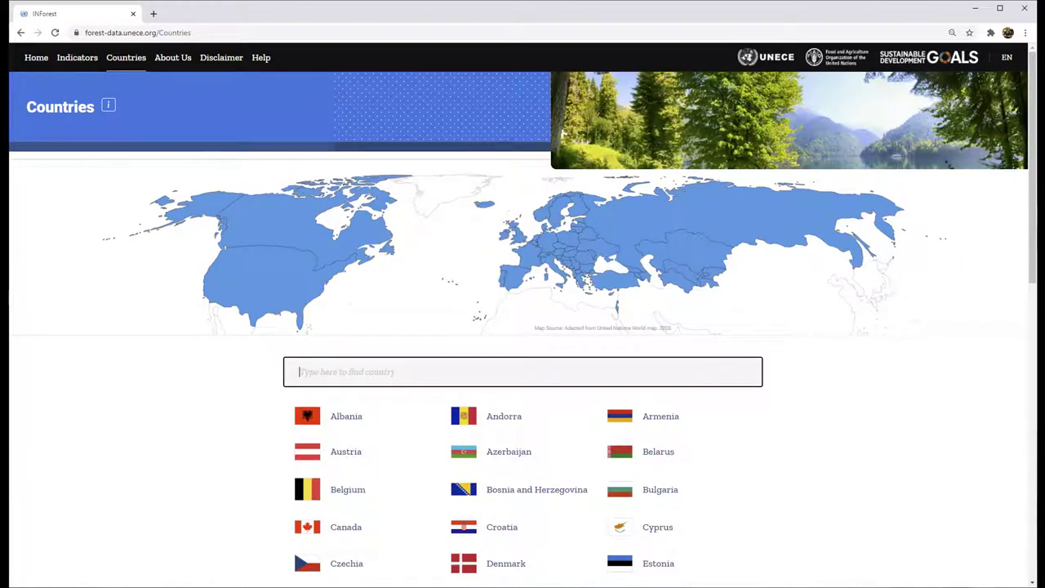
type("swi")
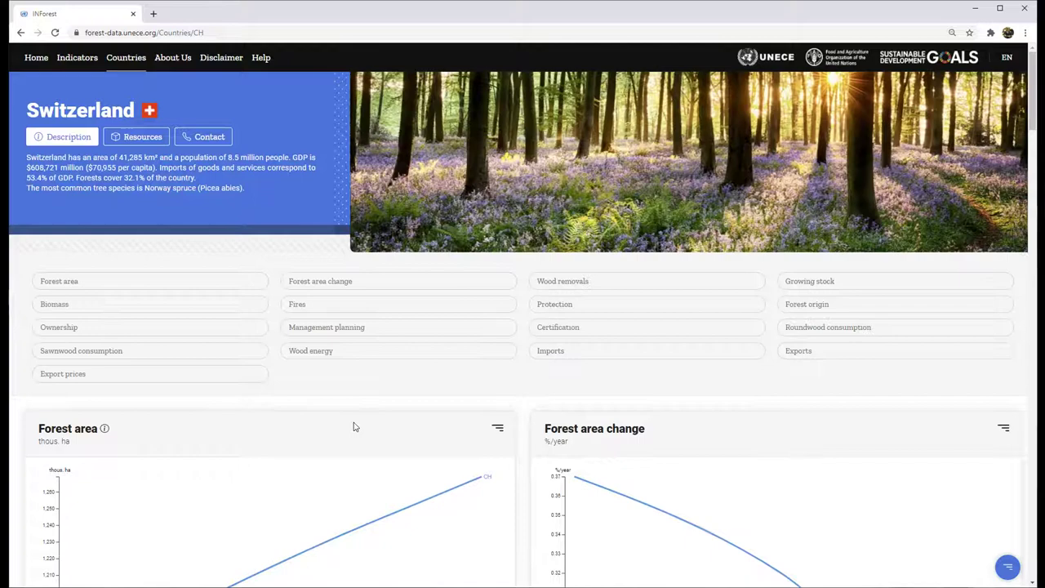
Switch Switzerland's Sawnwood consumption panel to a per-capita line chart (m³ per 1000 population).
scroll(354, 426, "down", 5)
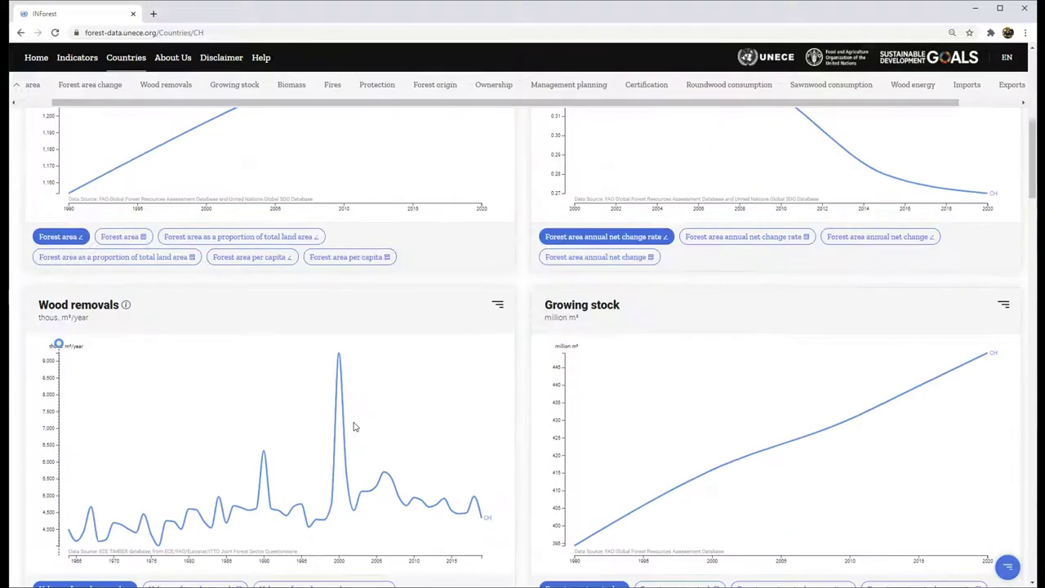
scroll(353, 426, "down", 15)
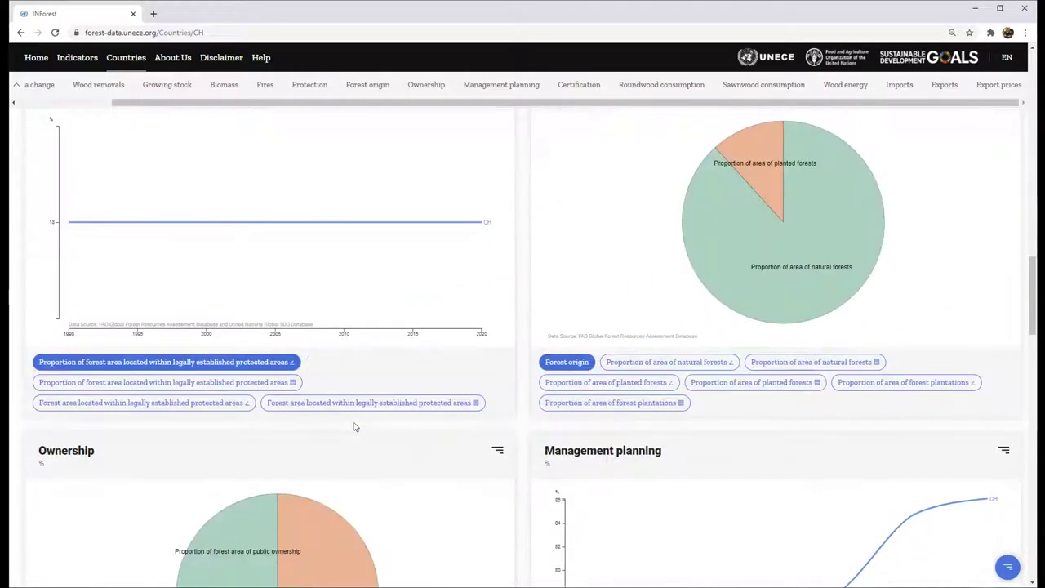
scroll(354, 426, "down", 6)
scroll(353, 427, "down", 6)
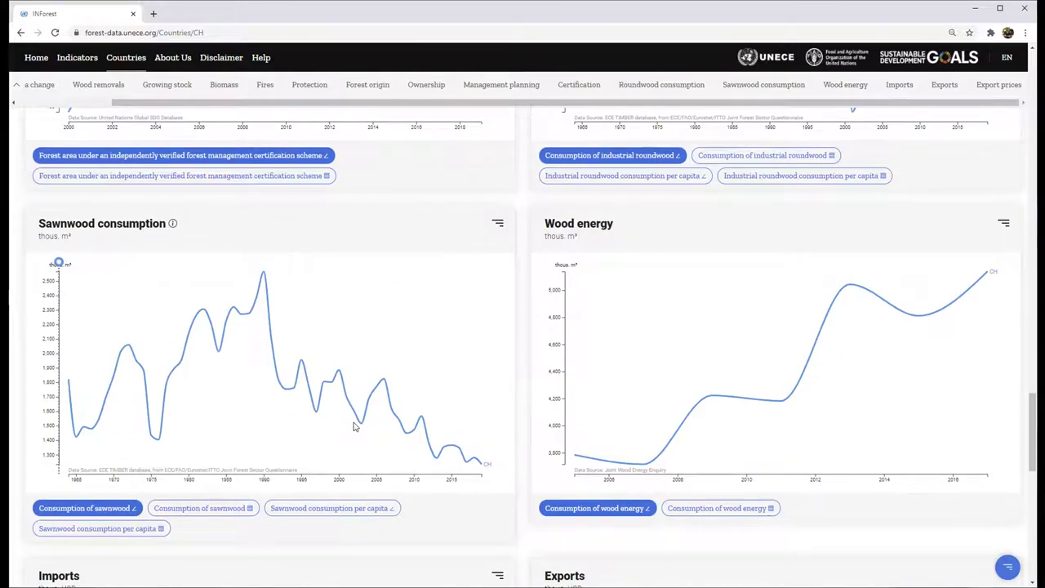
mouse_move(358, 426)
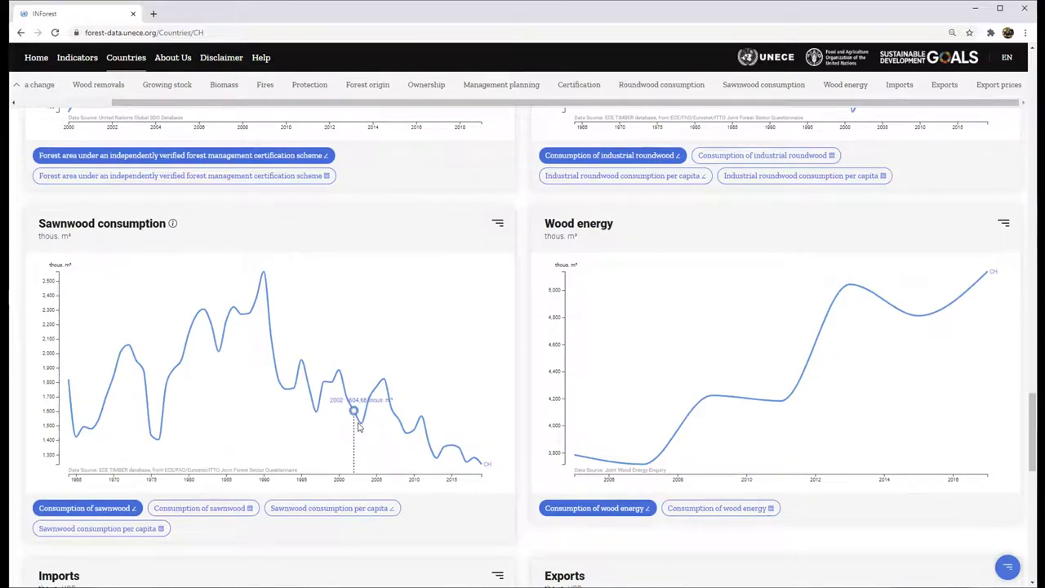
left_click(234, 508)
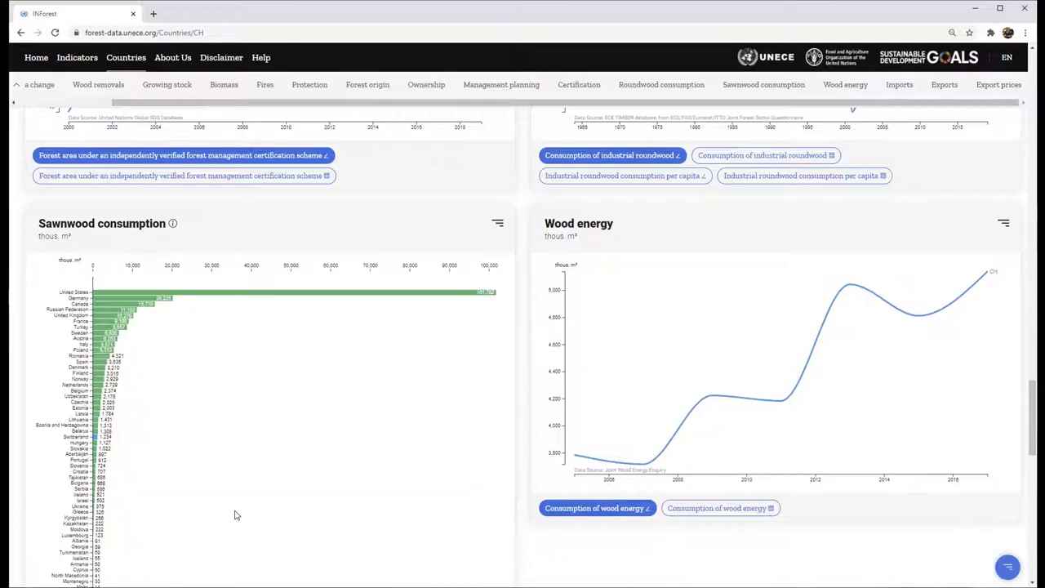
scroll(234, 517, "down", 1)
scroll(235, 517, "down", 1)
left_click(274, 544)
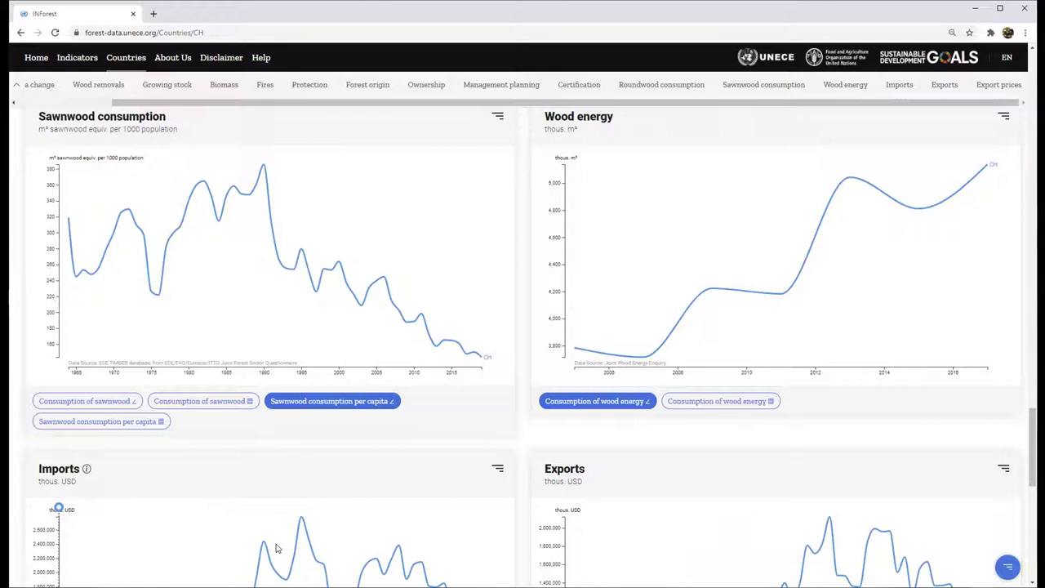
Add Austria and the UNECE totals to Switzerland's charts for comparison.
left_click(1009, 568)
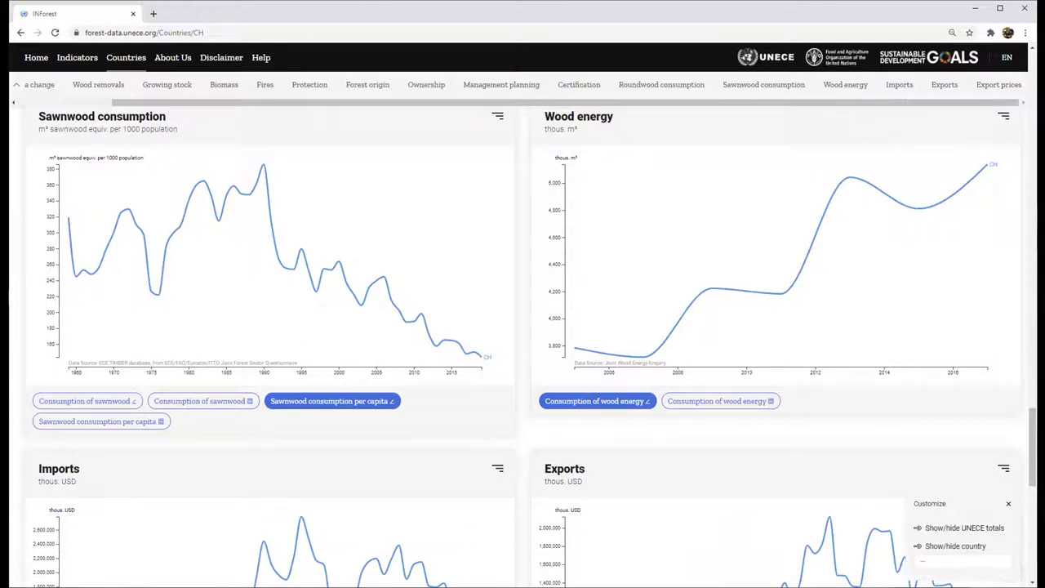
left_click(964, 562)
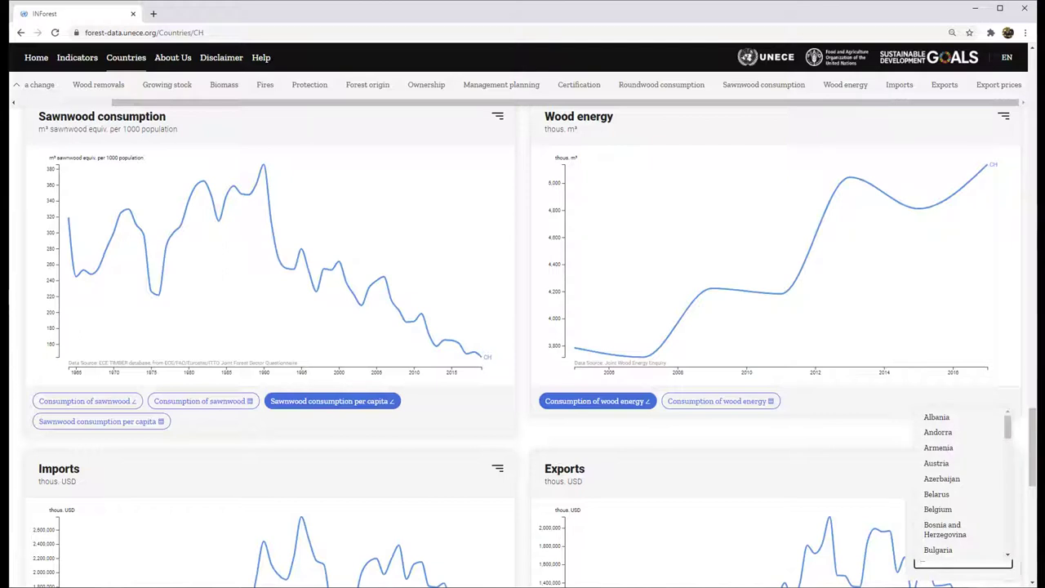
left_click(936, 463)
left_click(937, 549)
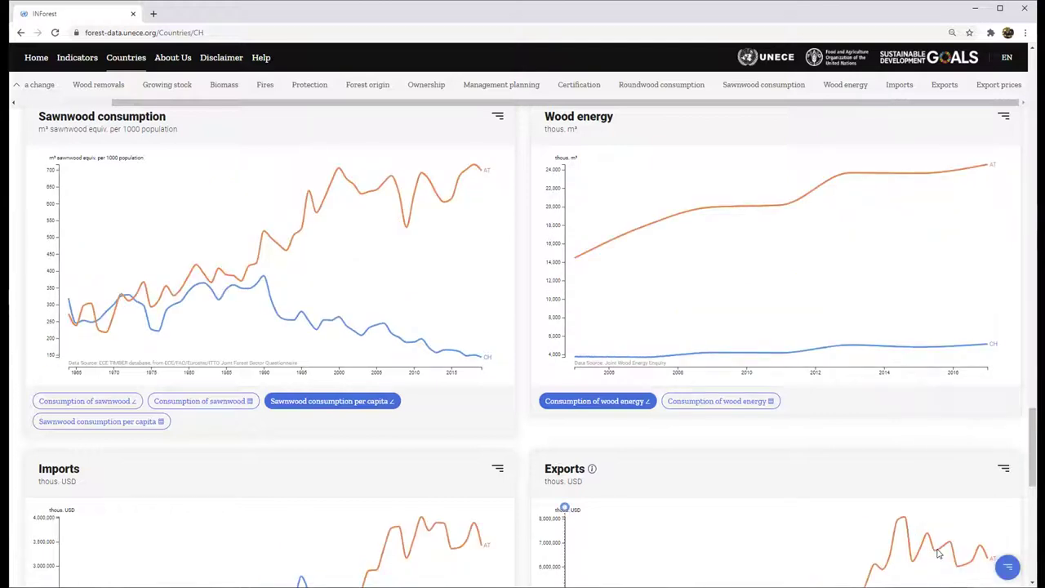
left_click(1008, 566)
left_click(977, 512)
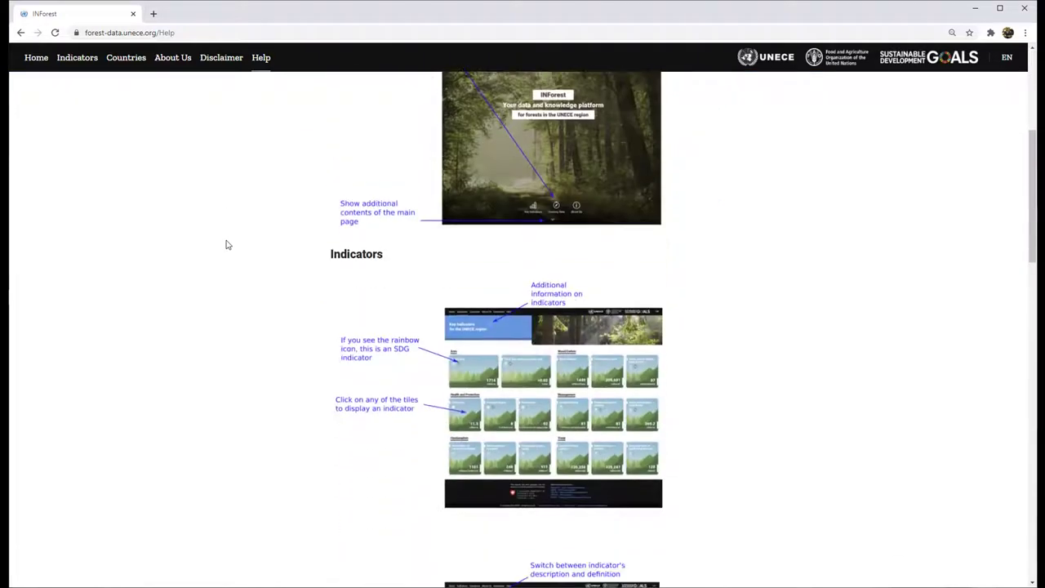
scroll(227, 244, "down", 5)
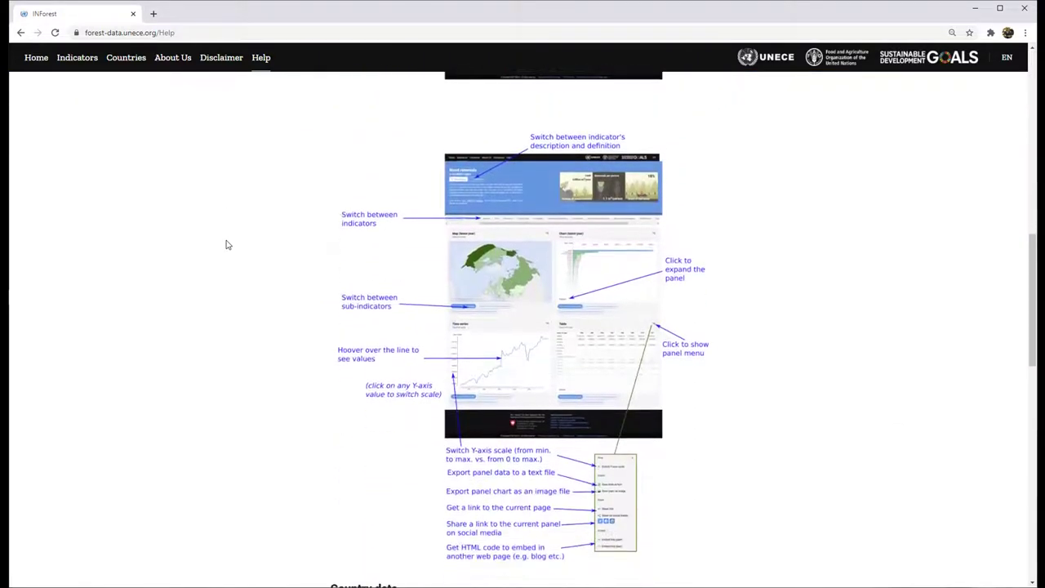
Scroll through the Help page's annotated screenshots, then go to About Us.
left_click(171, 59)
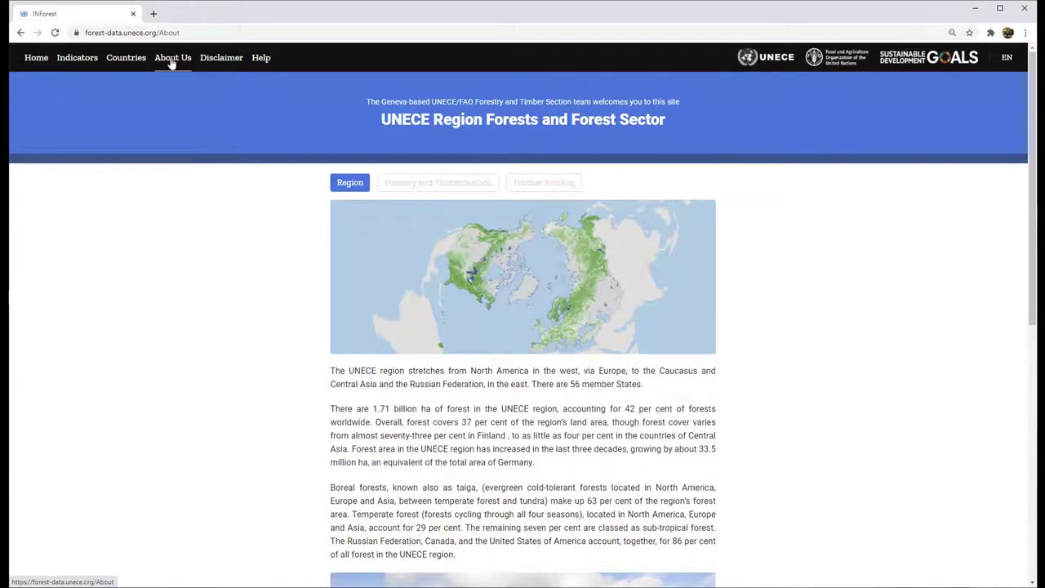
View the Further Reading, Region and Forestry and Timber Section tabs, down to the sources footer.
left_click(558, 185)
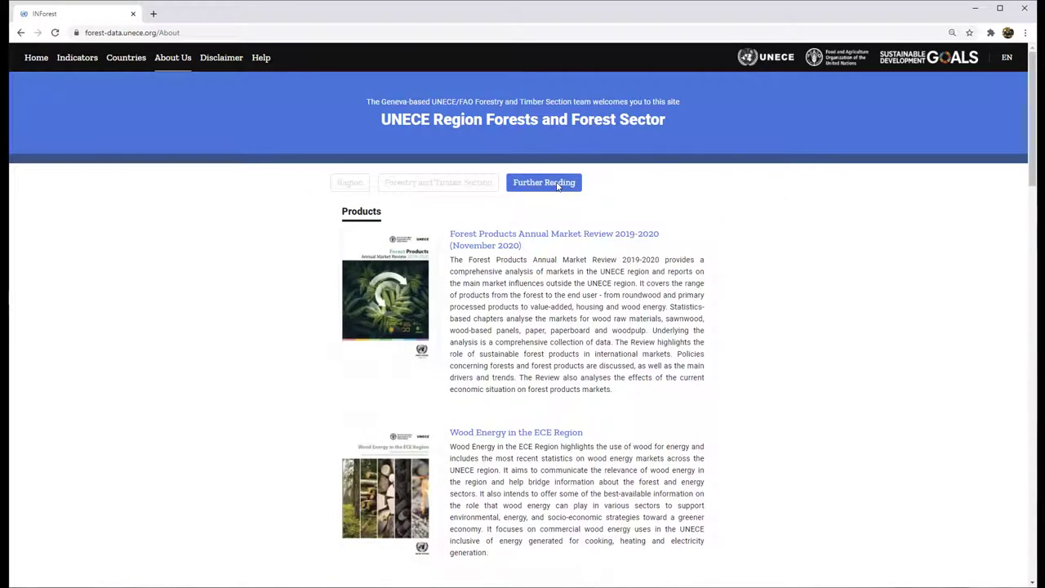
left_click(351, 183)
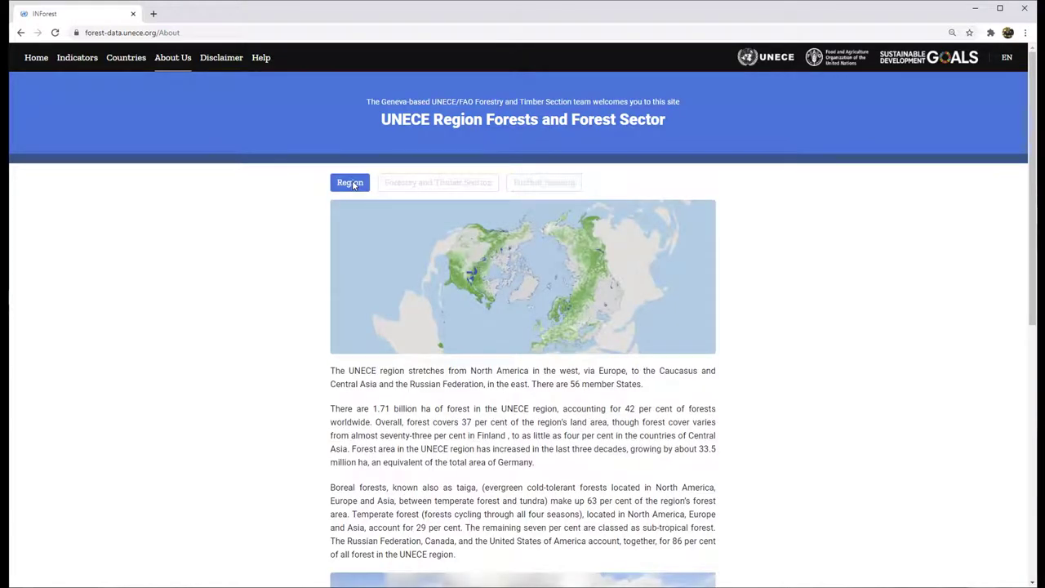
left_click(466, 183)
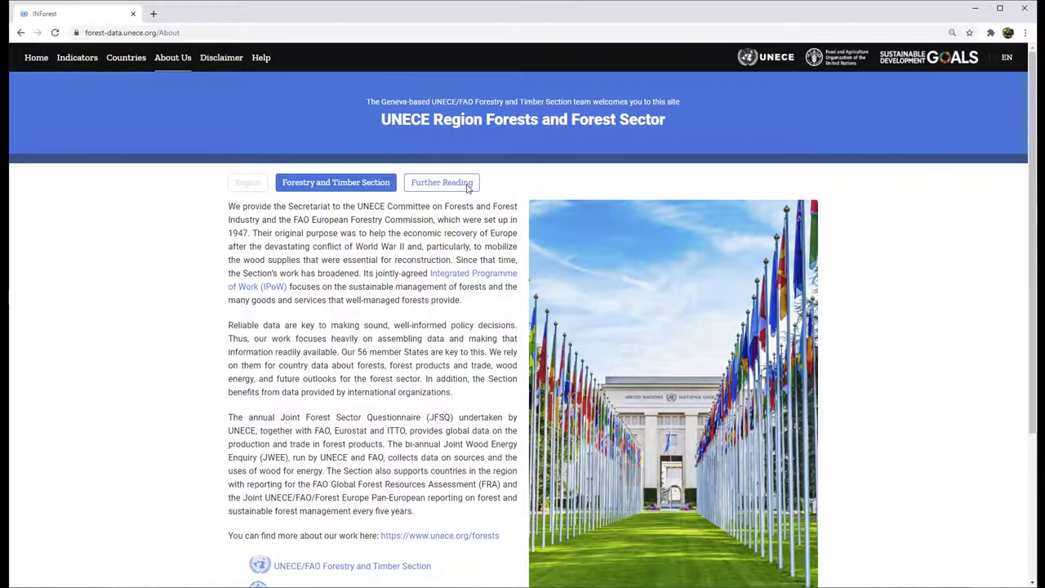
scroll(468, 186, "down", 5)
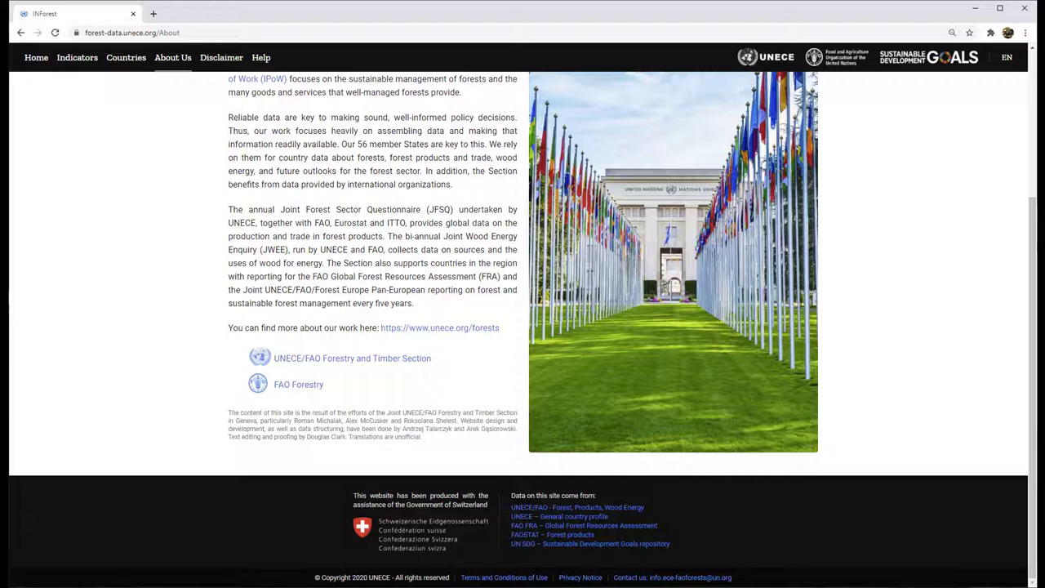
Go back to the home page with the platform tagline banner.
left_click(36, 59)
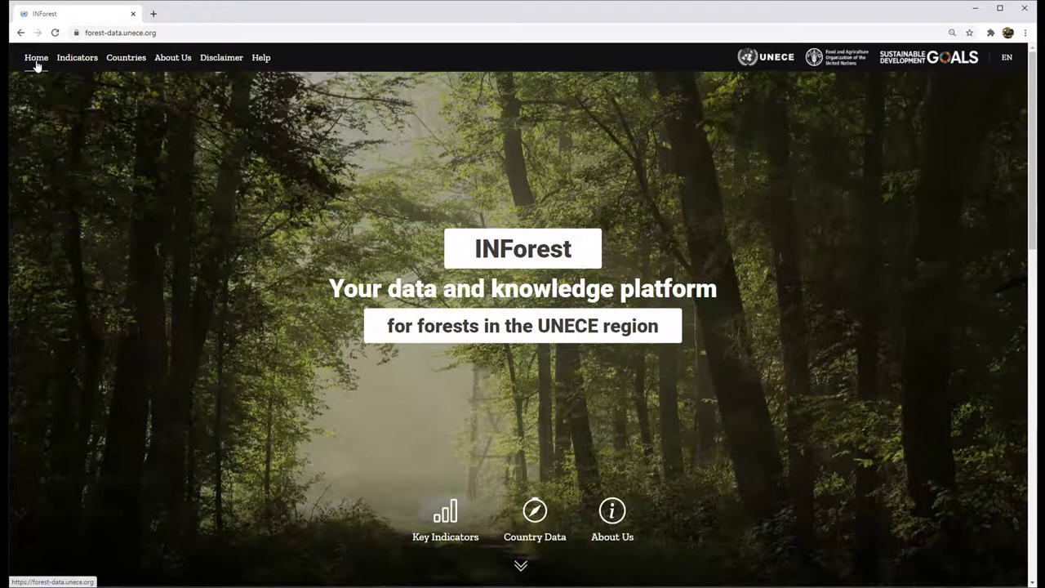